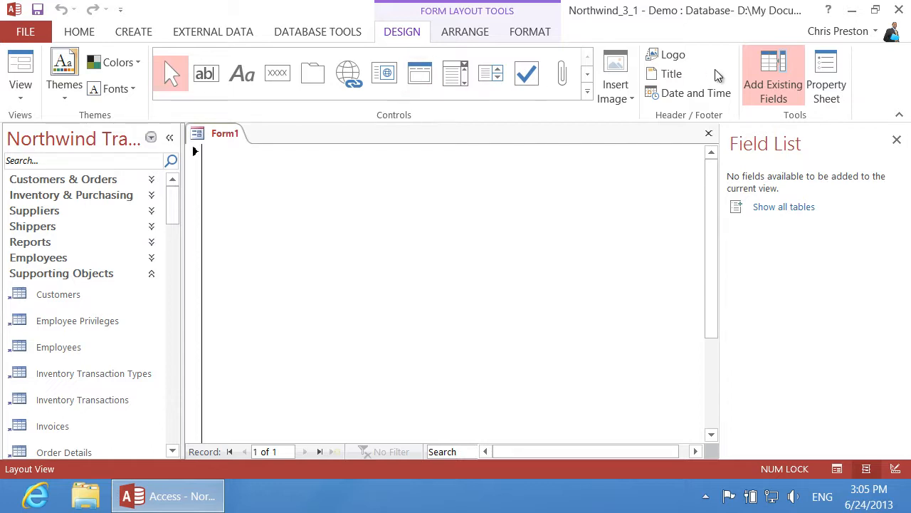
Set Form1's Record Source to the Departments table and start its query builder
click(825, 87)
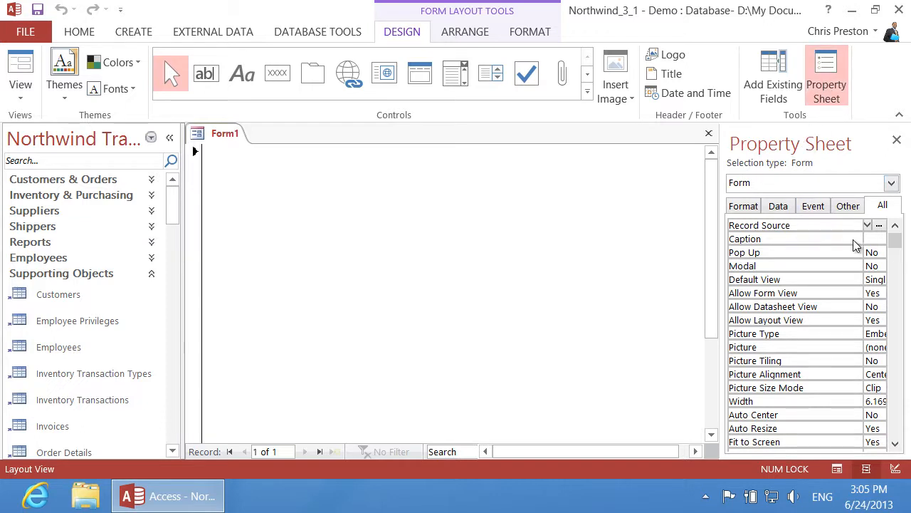
drag(863, 228, 814, 228)
click(864, 225)
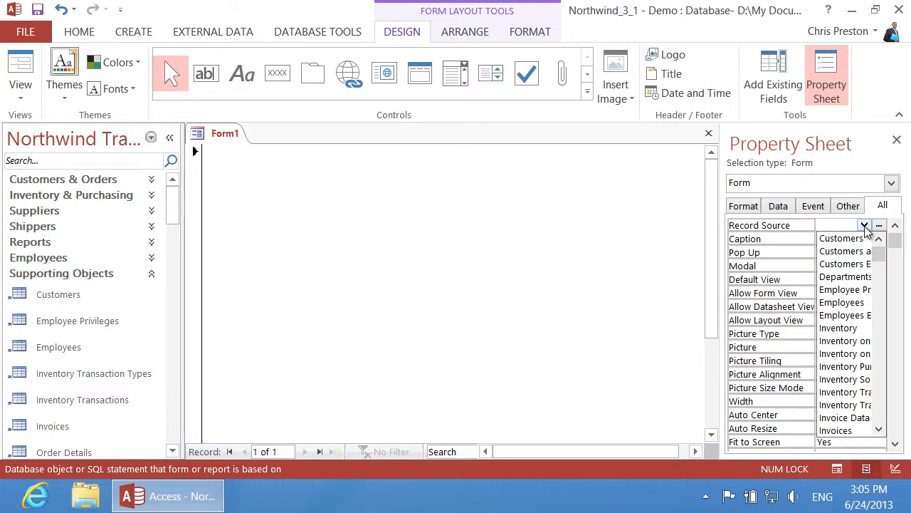
click(853, 277)
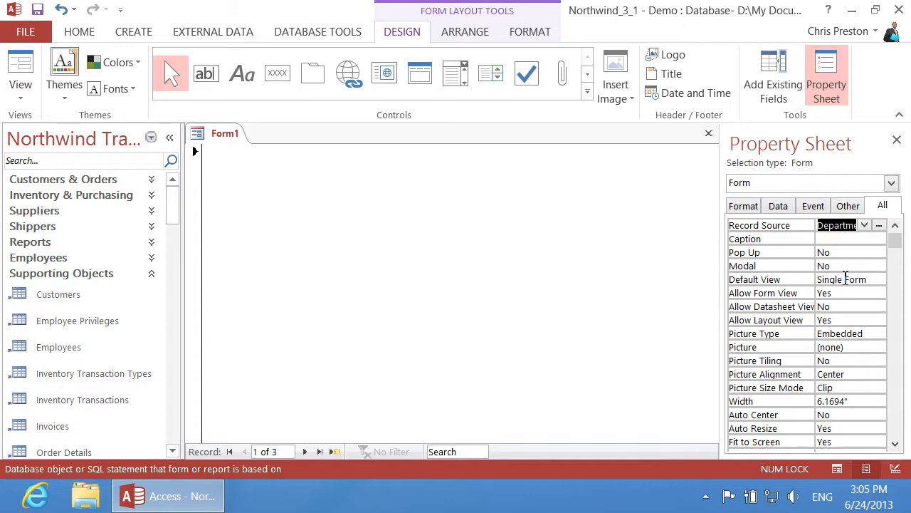
drag(722, 249, 630, 252)
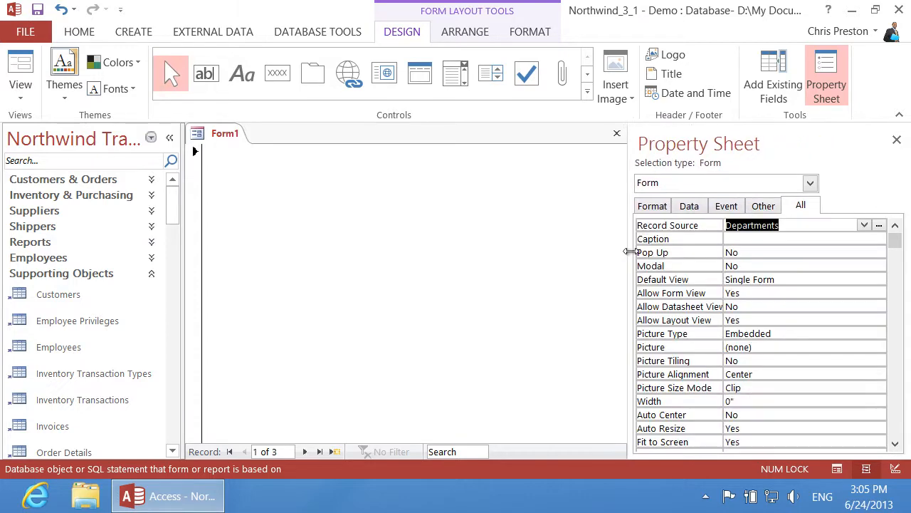
click(881, 226)
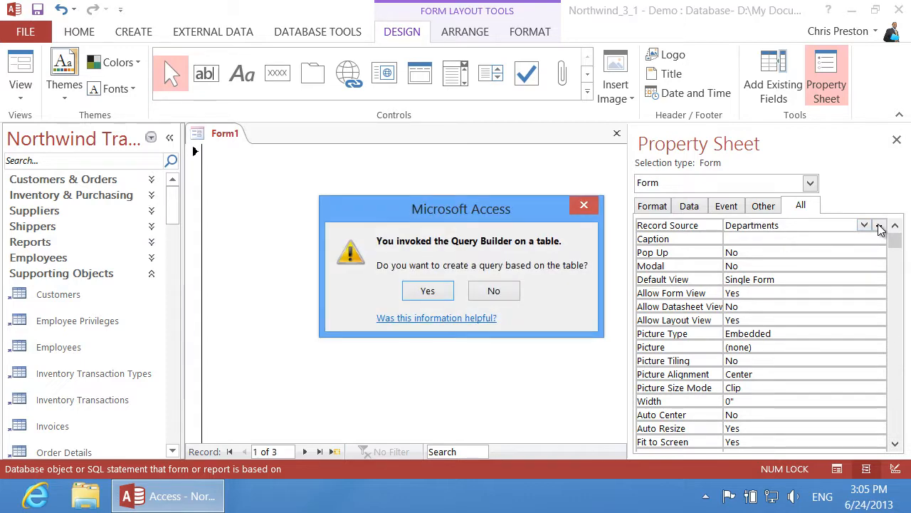
Confirm building a query on Departments, review its fields, and close the Query Builder
click(427, 291)
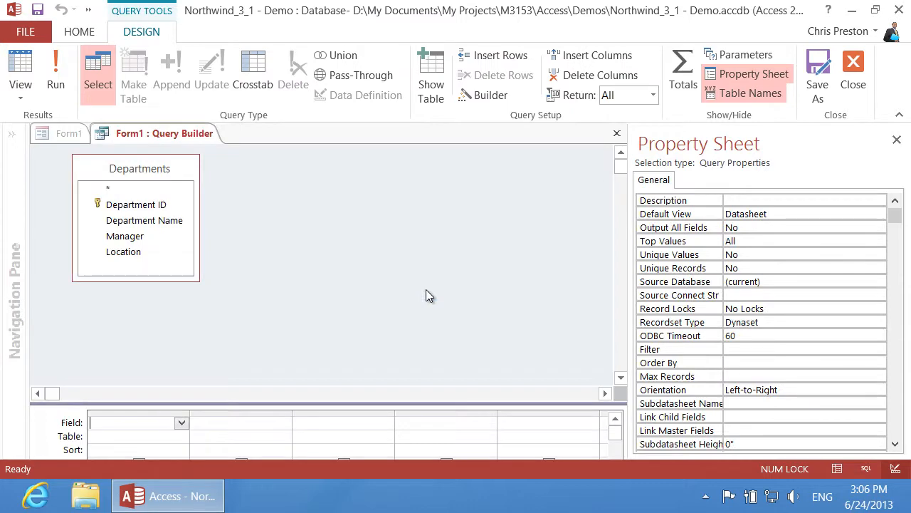
click(615, 134)
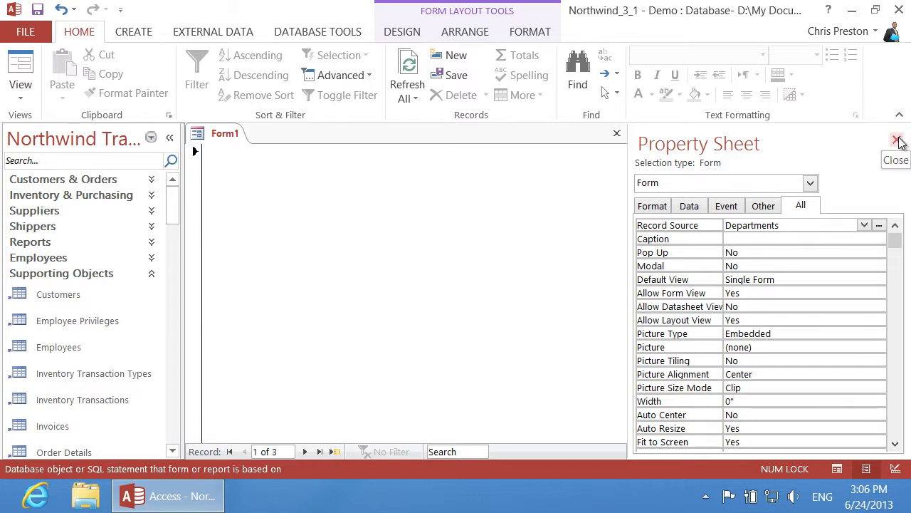
Add Department Name, Manager and Location from the Departments field list to Form1, stacked vertically
click(898, 140)
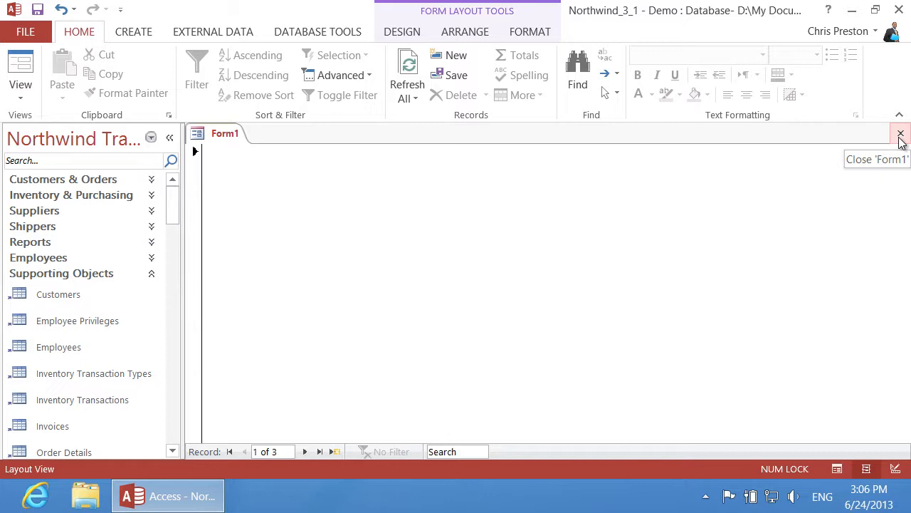
click(412, 33)
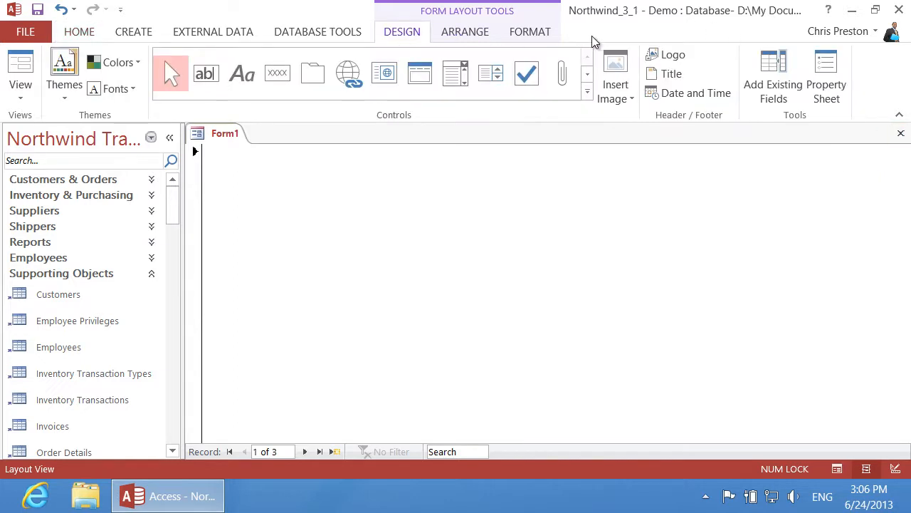
click(771, 75)
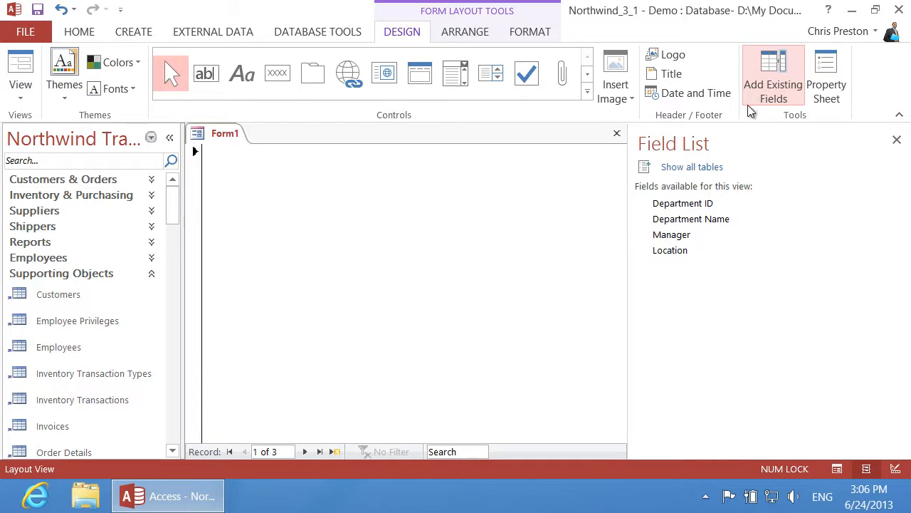
click(682, 203)
shift+click(692, 221)
drag(693, 223, 273, 192)
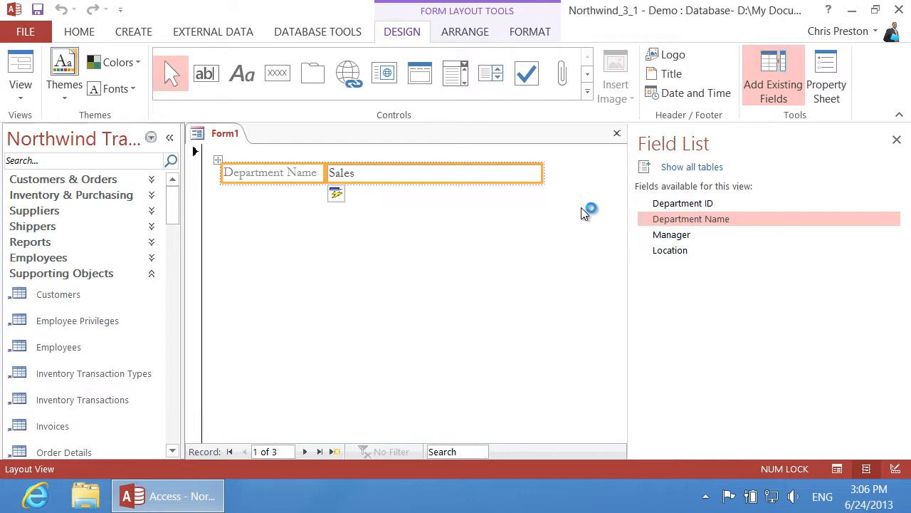
drag(676, 234, 246, 225)
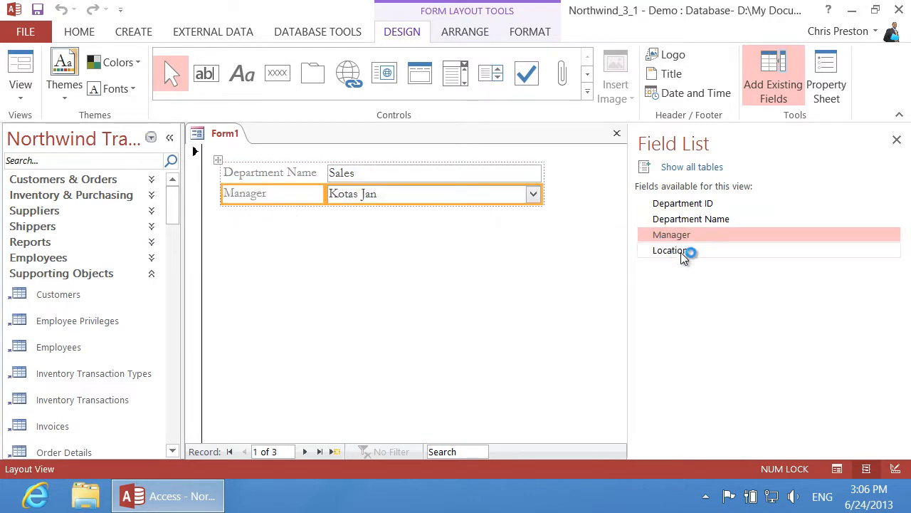
drag(686, 254, 255, 215)
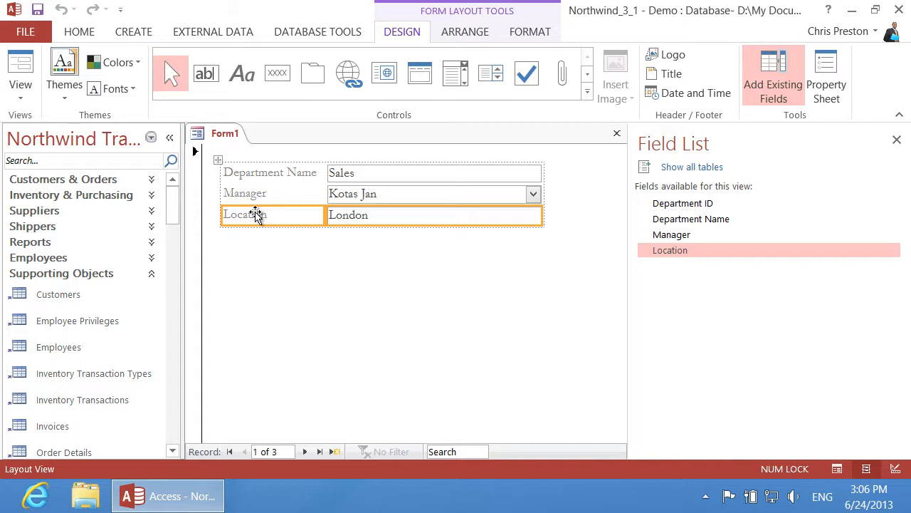
Draw a list box below the fields using the Employees table's First Name and Last Name
click(492, 73)
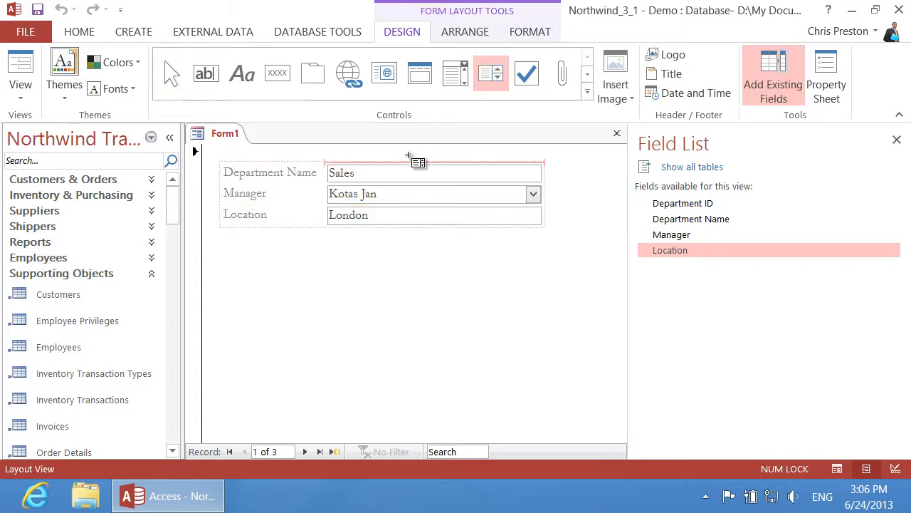
click(238, 255)
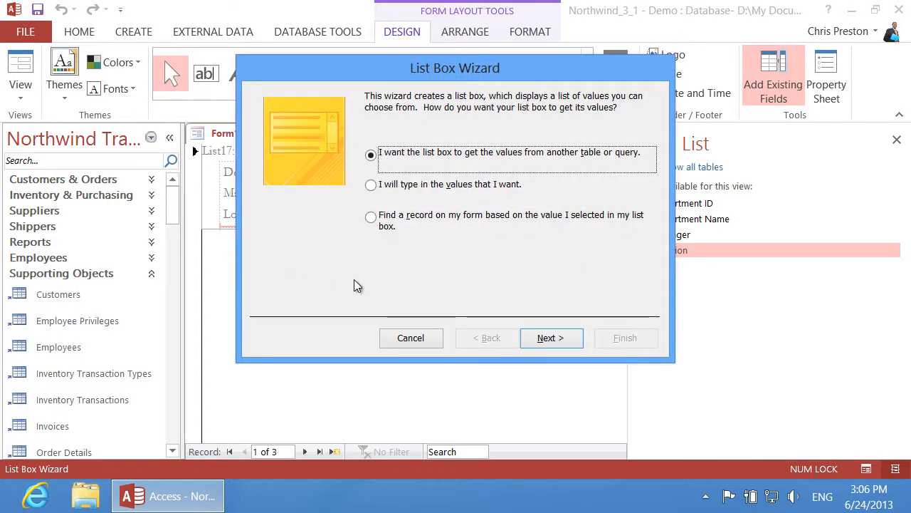
click(547, 340)
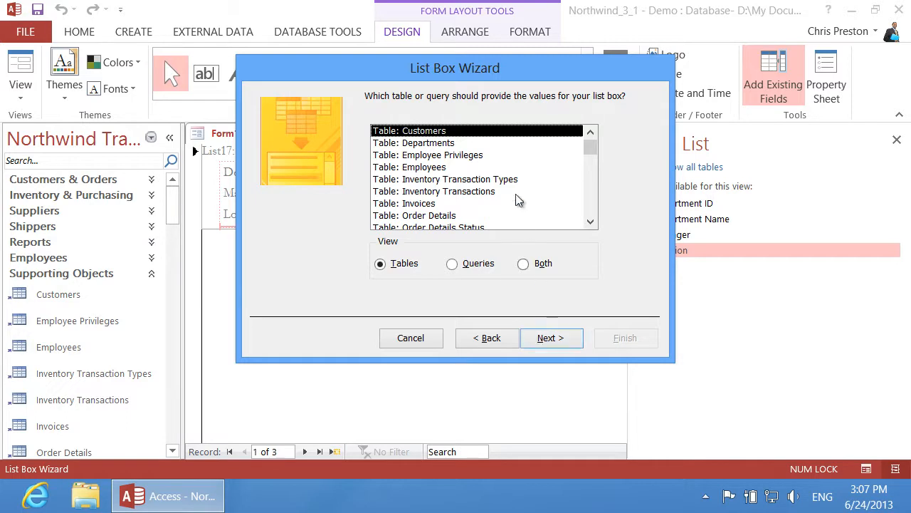
click(433, 169)
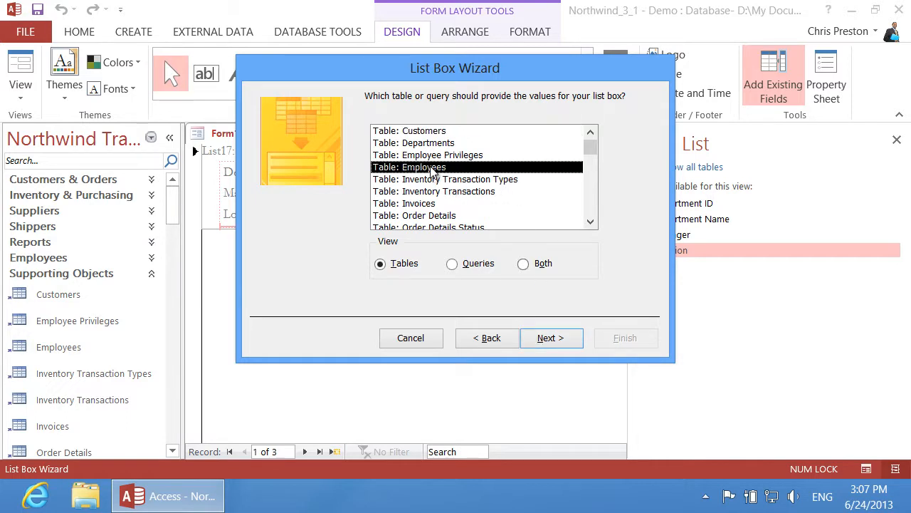
click(555, 341)
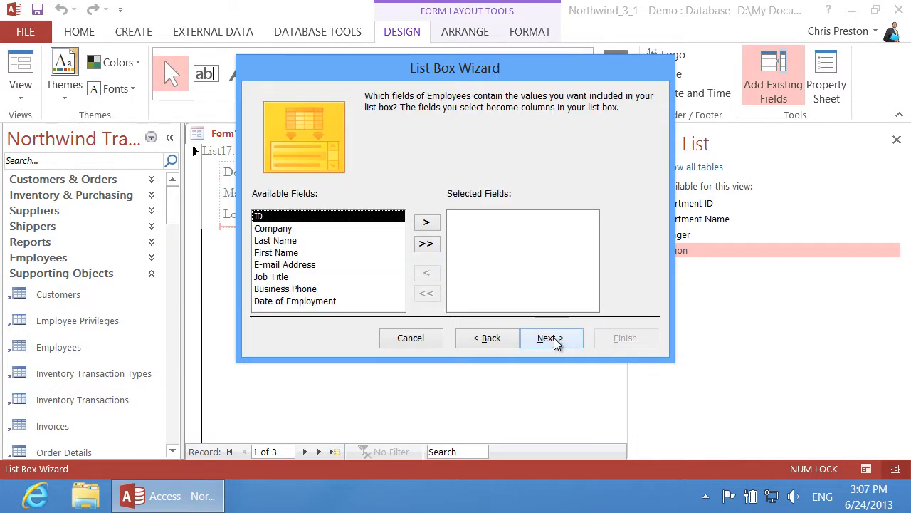
double_click(275, 253)
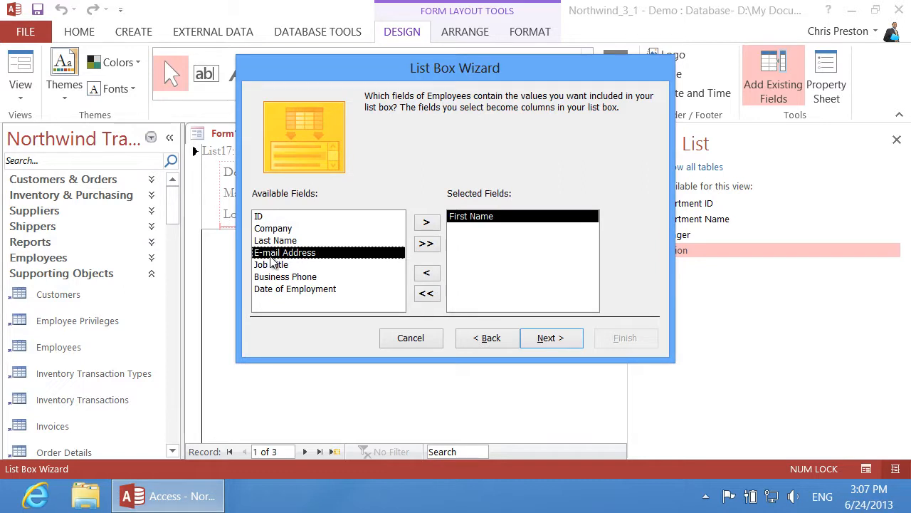
double_click(279, 242)
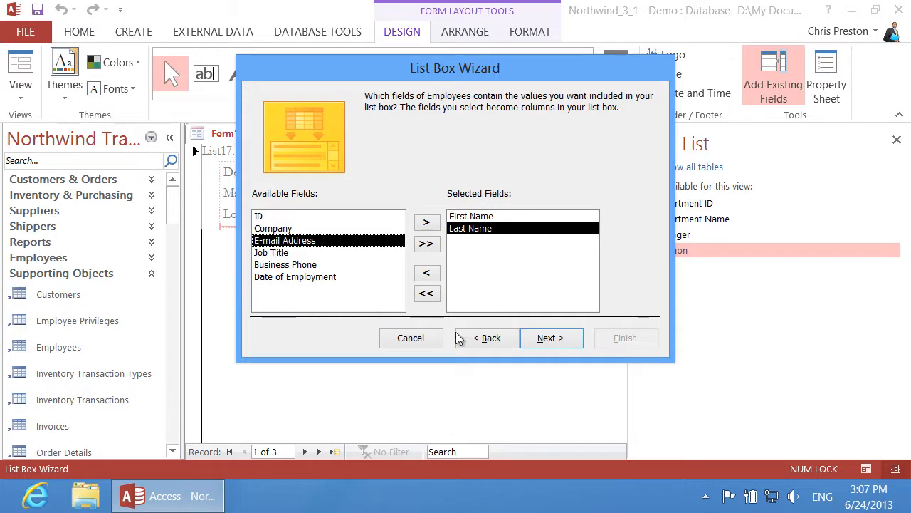
click(555, 337)
Sort the employee list by Last Name and keep the key column hidden
click(400, 156)
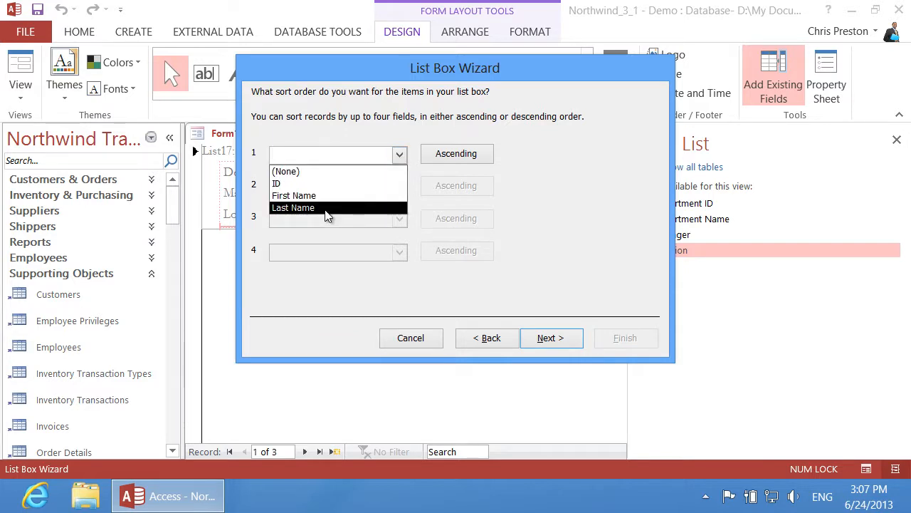
click(325, 208)
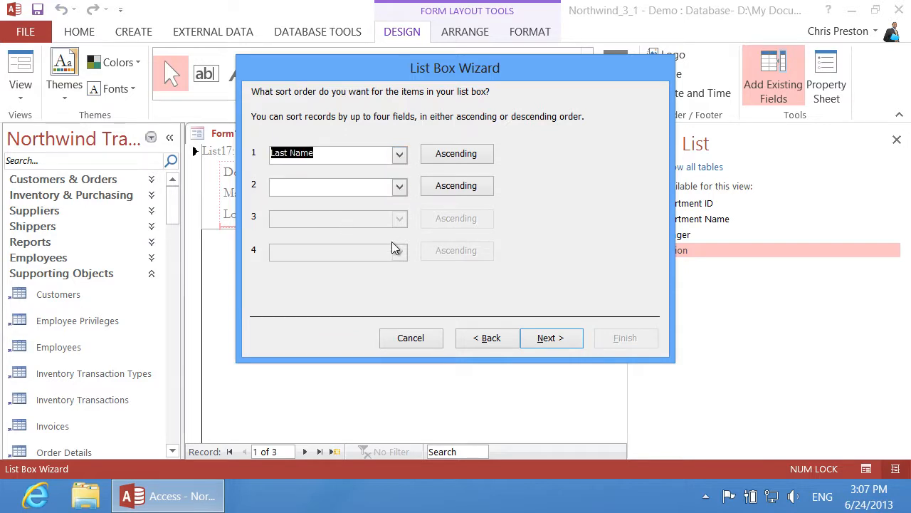
click(552, 339)
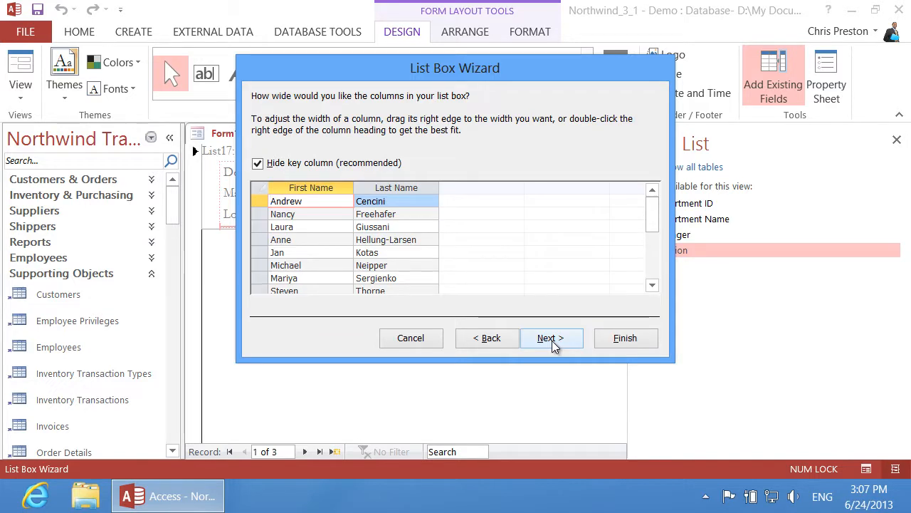
click(259, 164)
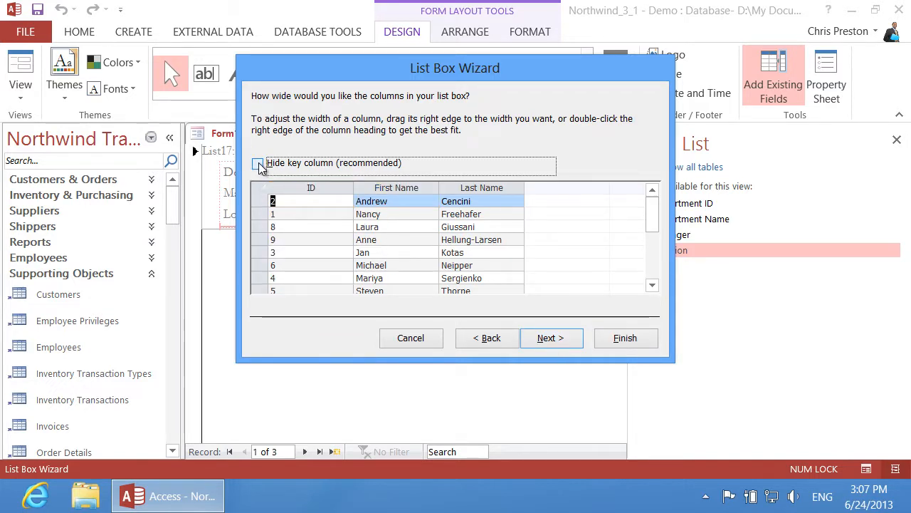
click(258, 164)
click(554, 337)
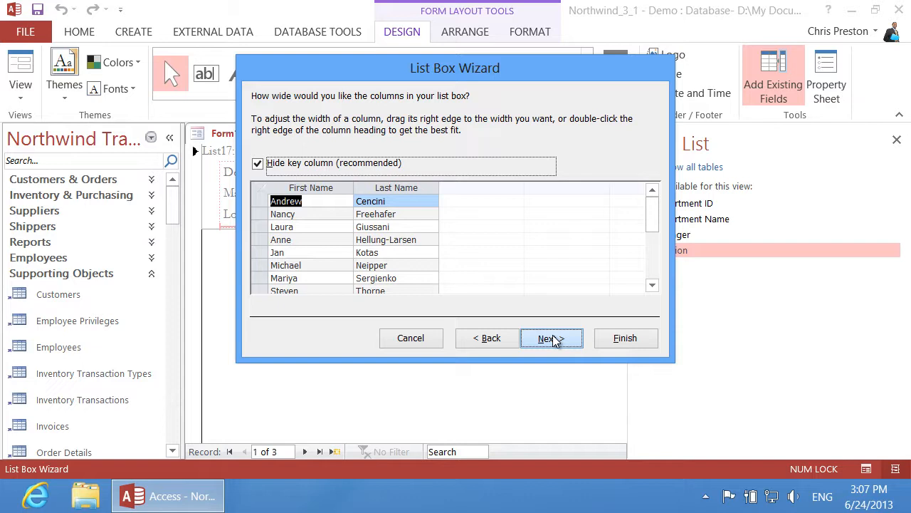
Store the selected employee in the Manager field and finish the list box
click(553, 336)
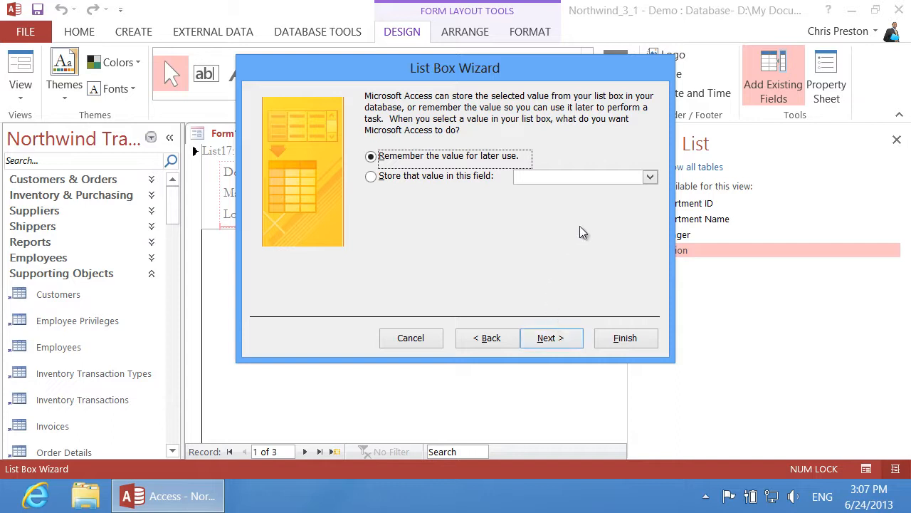
click(650, 176)
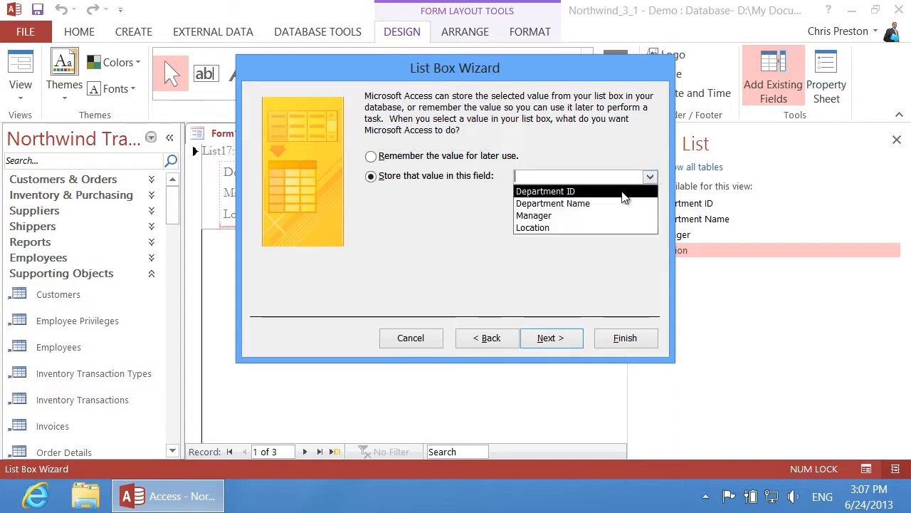
click(582, 215)
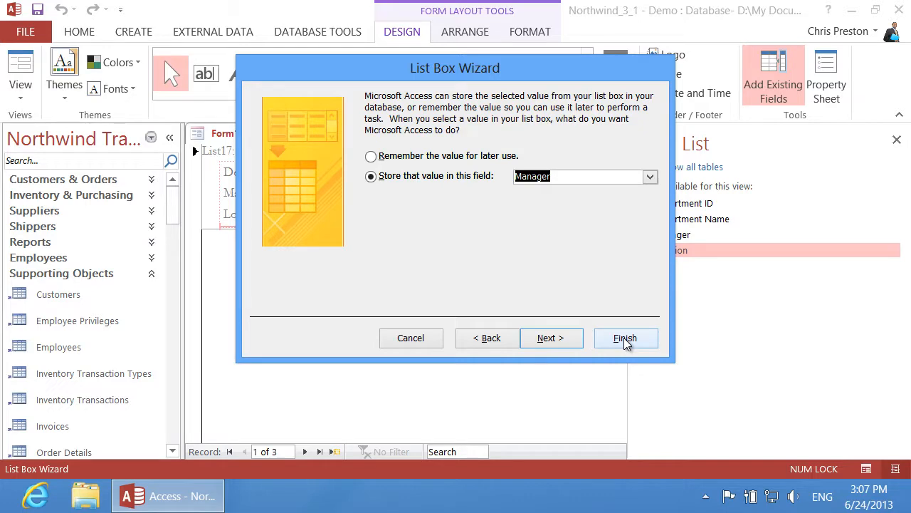
click(623, 339)
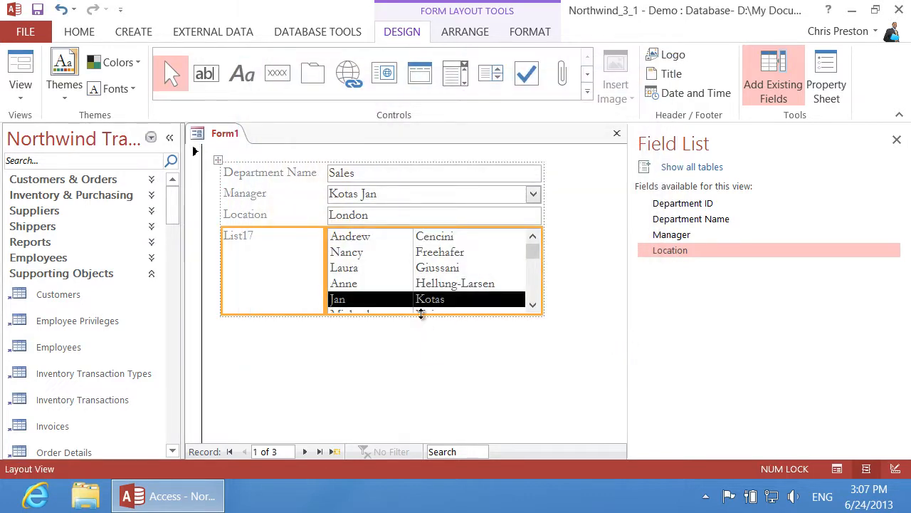
Resize the employee list box to three visible rows and set its Name property to lstManager
drag(419, 316, 422, 281)
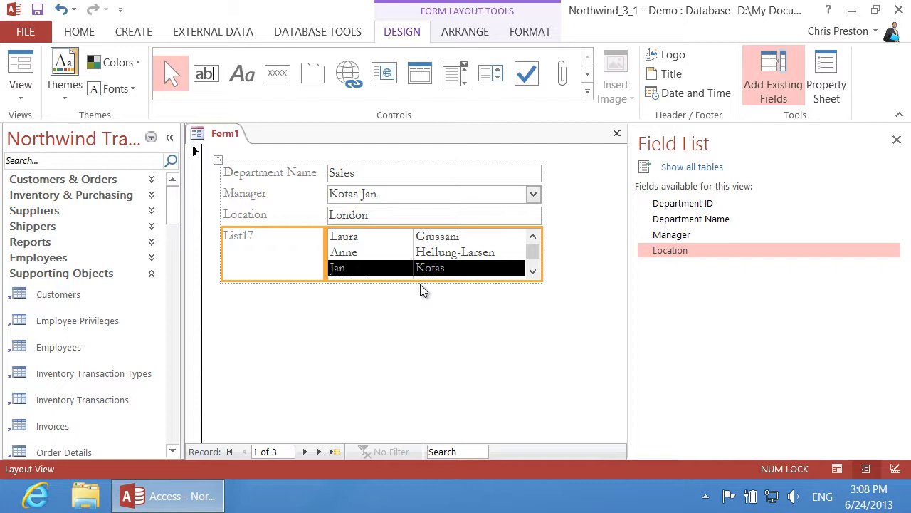
click(433, 240)
click(836, 82)
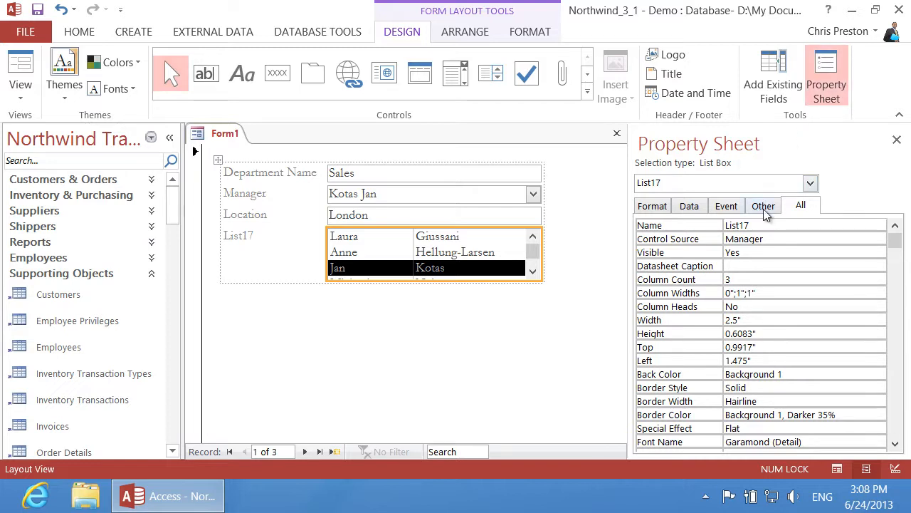
click(764, 207)
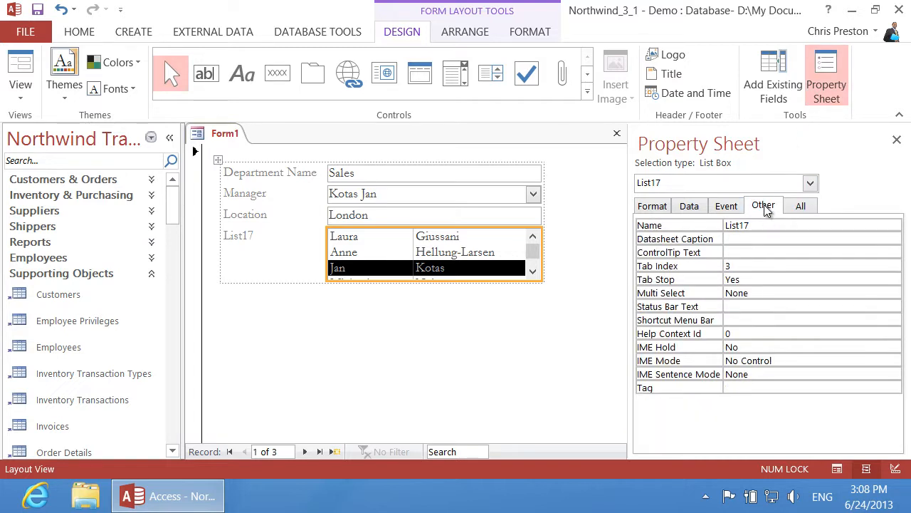
click(767, 225)
click(680, 225)
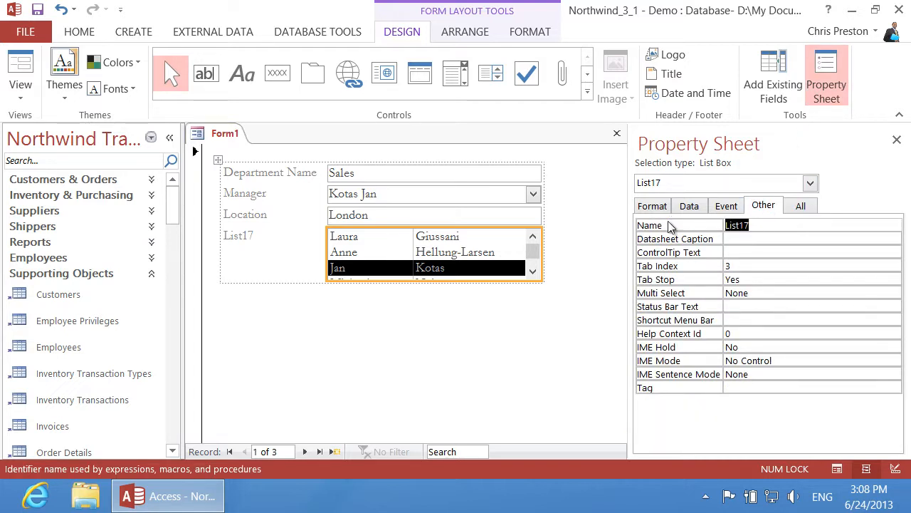
text(ls)
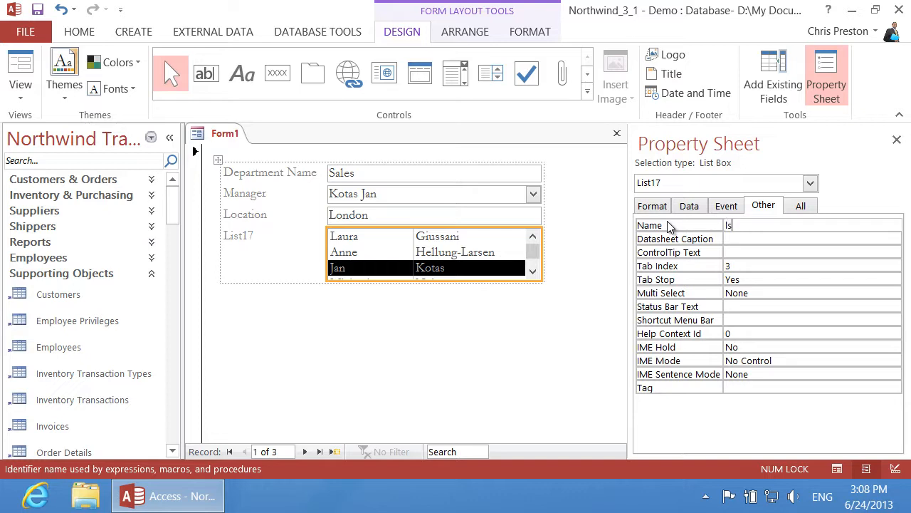
text(tManager)
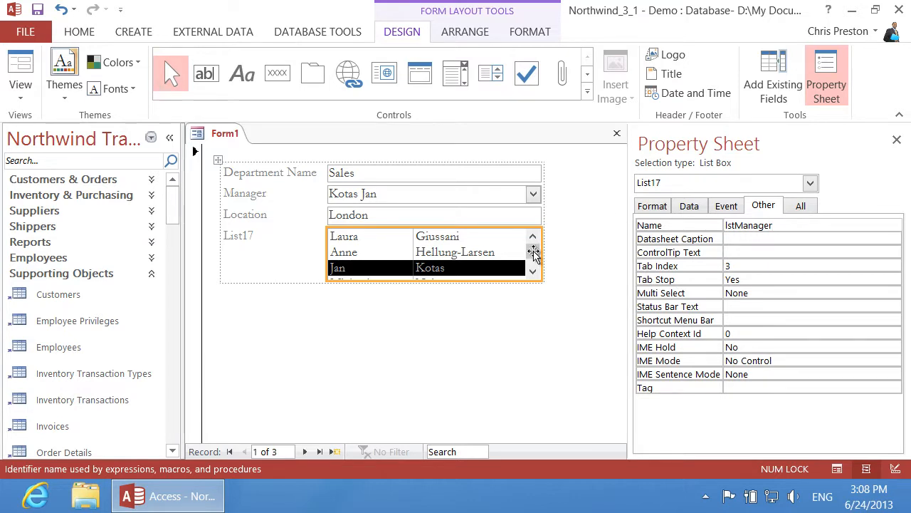
click(462, 320)
Delete the Manager combo box and relabel the list box 'Manager'
click(356, 198)
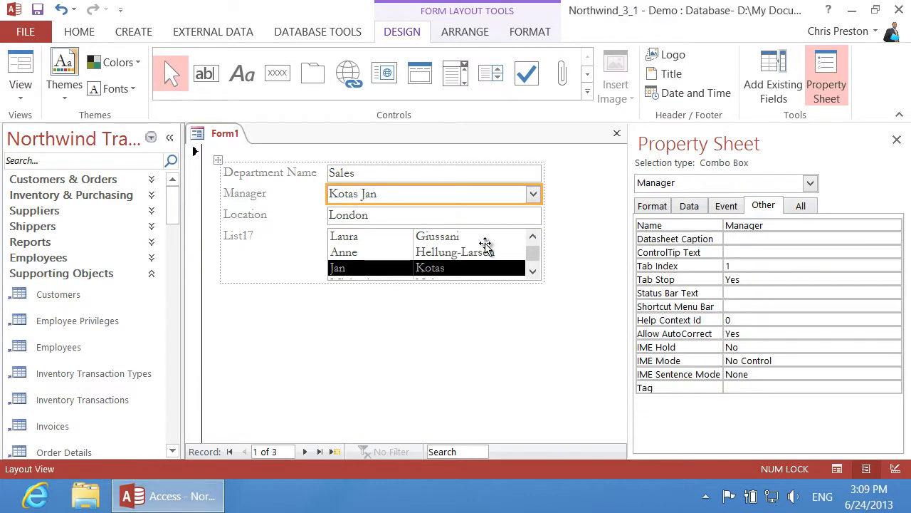
key(Delete)
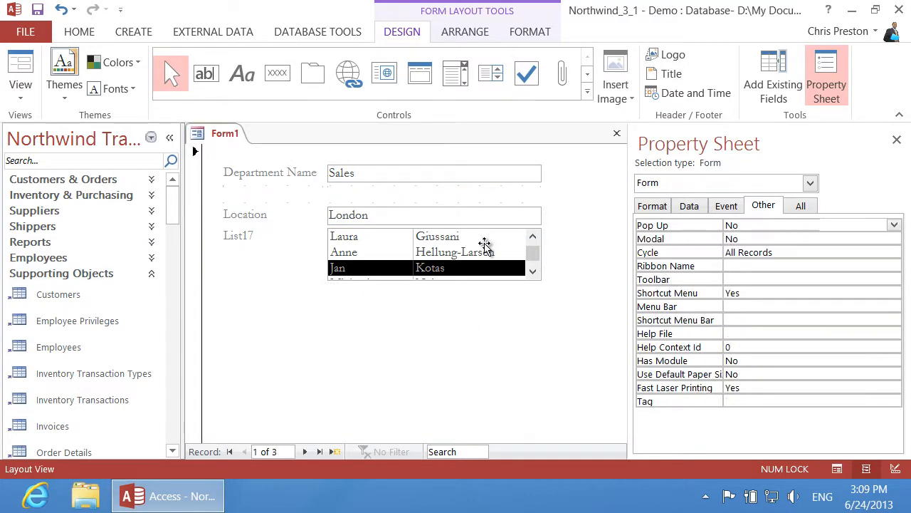
click(247, 238)
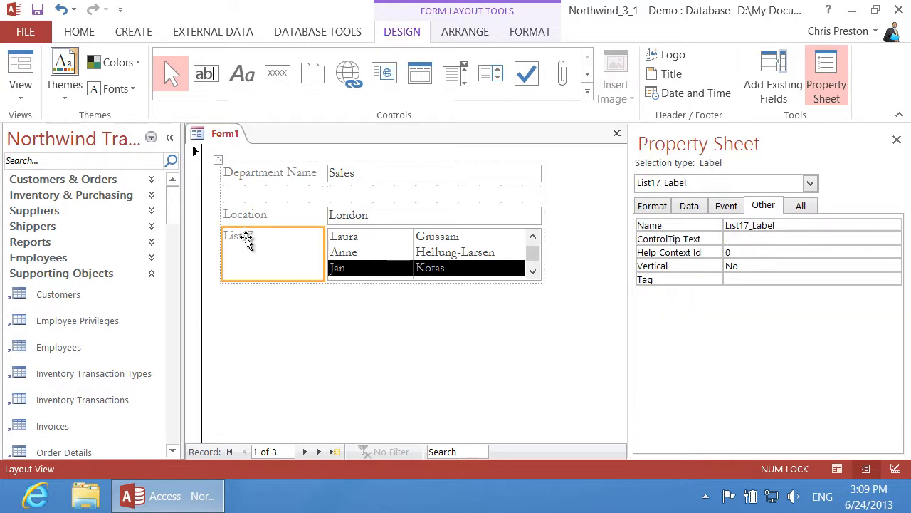
click(258, 235)
drag(258, 236, 211, 233)
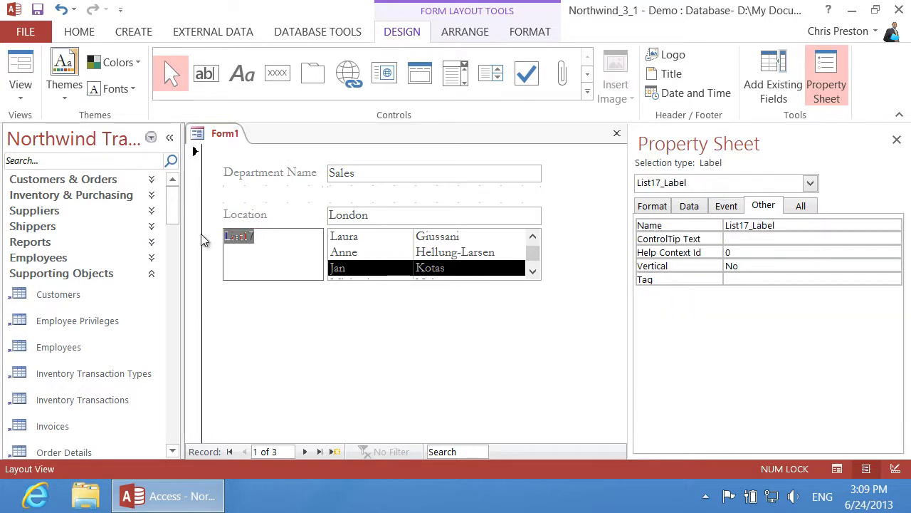
text(anager)
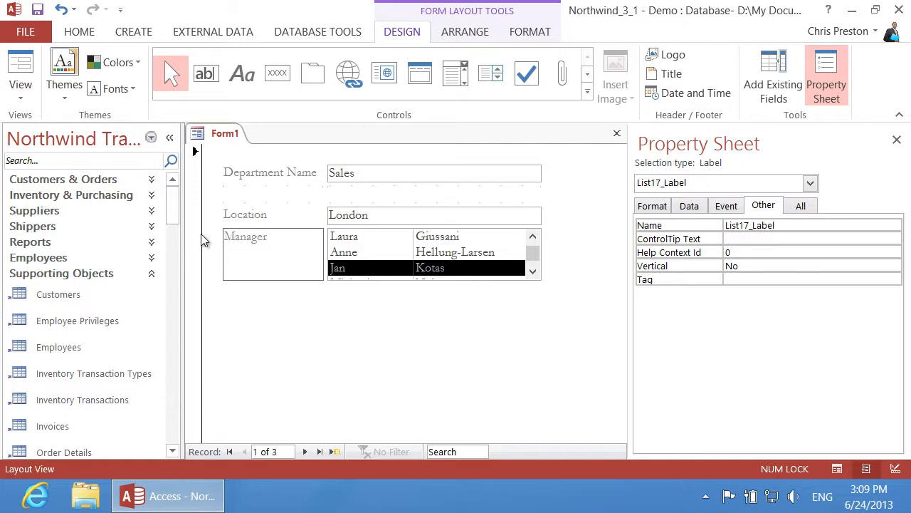
Move the Department Name text box and its label down one row
click(356, 178)
drag(358, 178, 352, 196)
drag(292, 172, 298, 193)
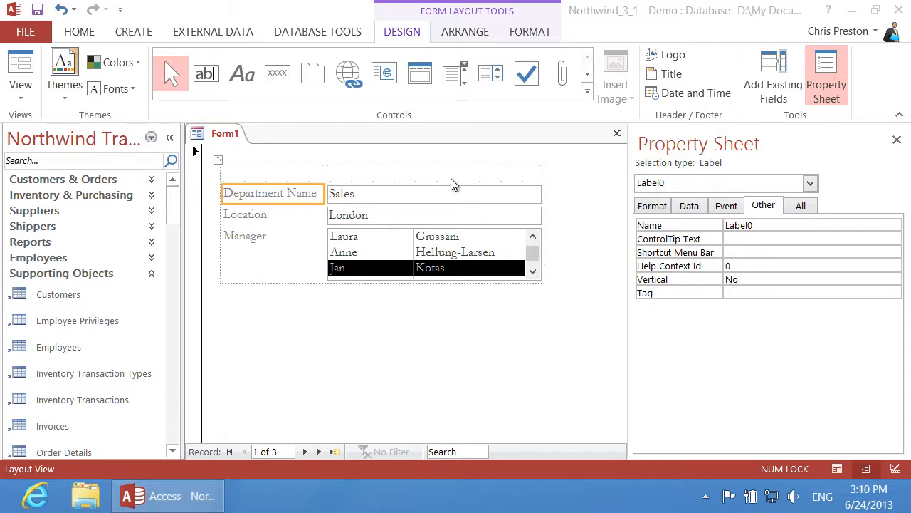
Add a form header titled 'Department', then view Location's format properties
click(668, 77)
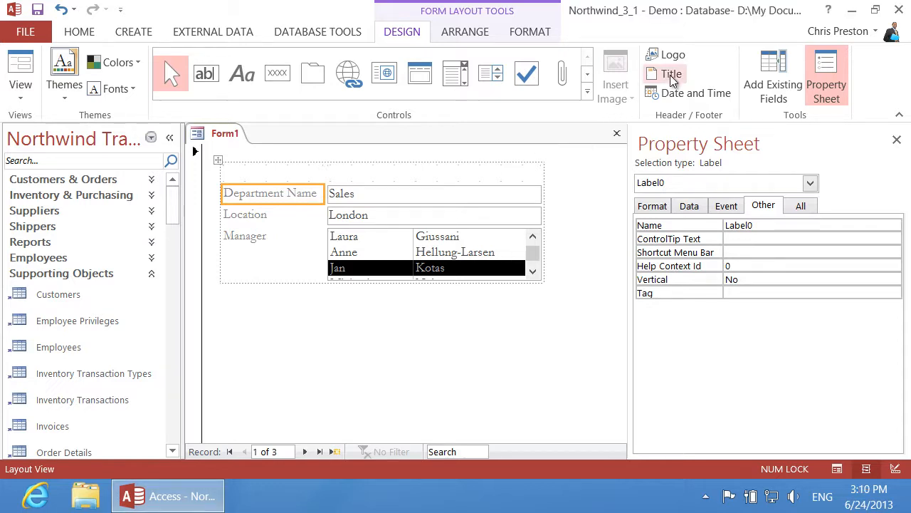
text(Department)
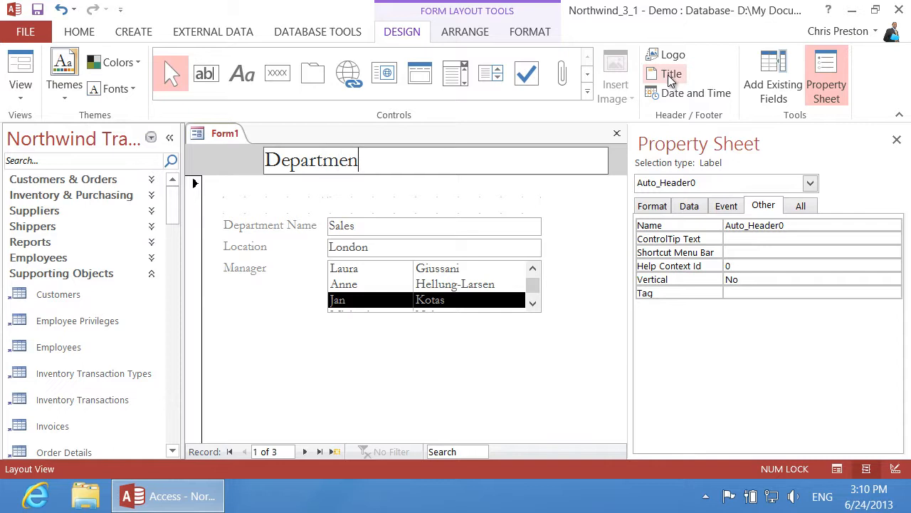
click(426, 251)
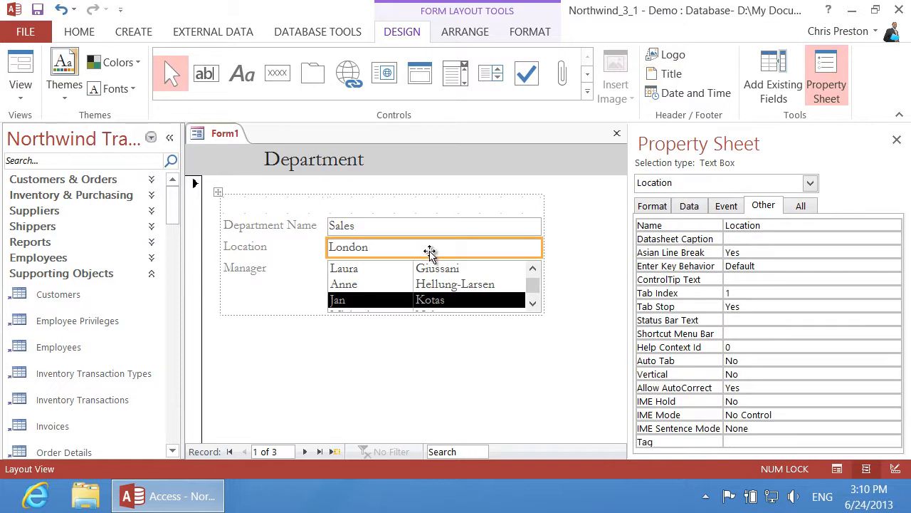
click(661, 207)
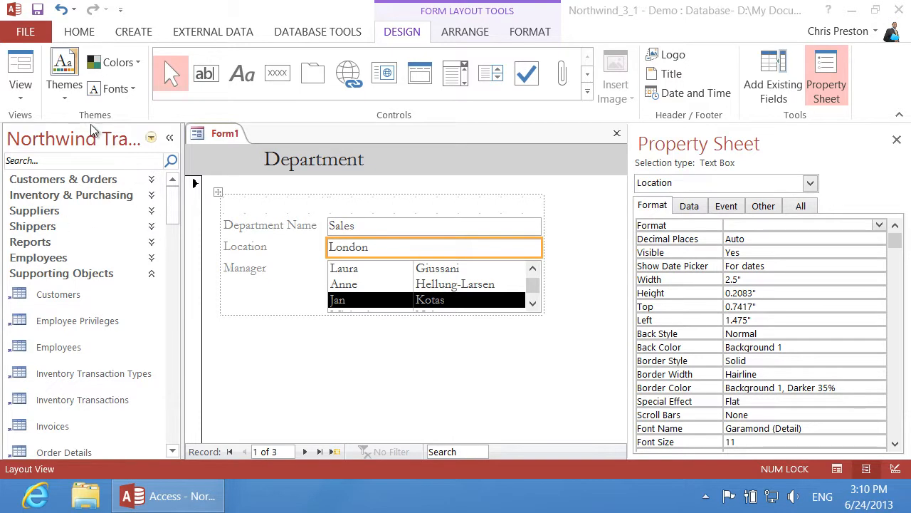
Browse the Themes gallery without applying a theme, then show the View choices
click(72, 69)
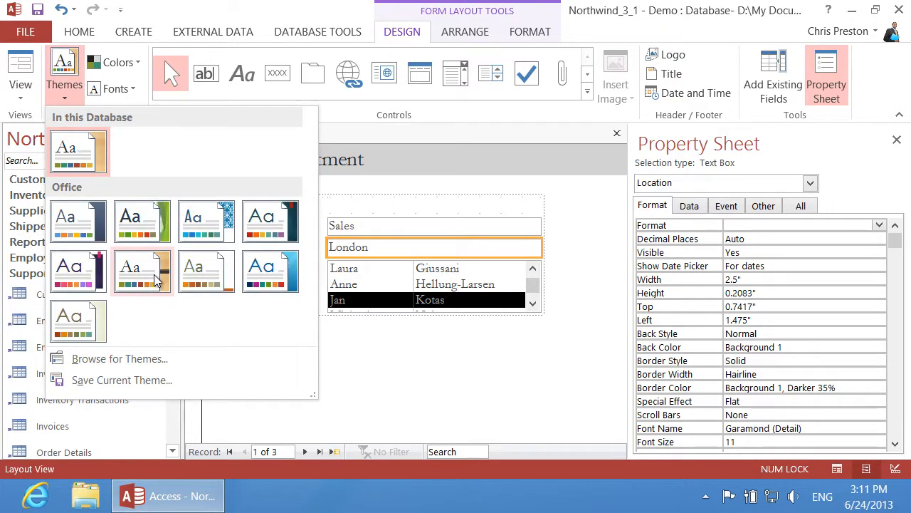
click(155, 280)
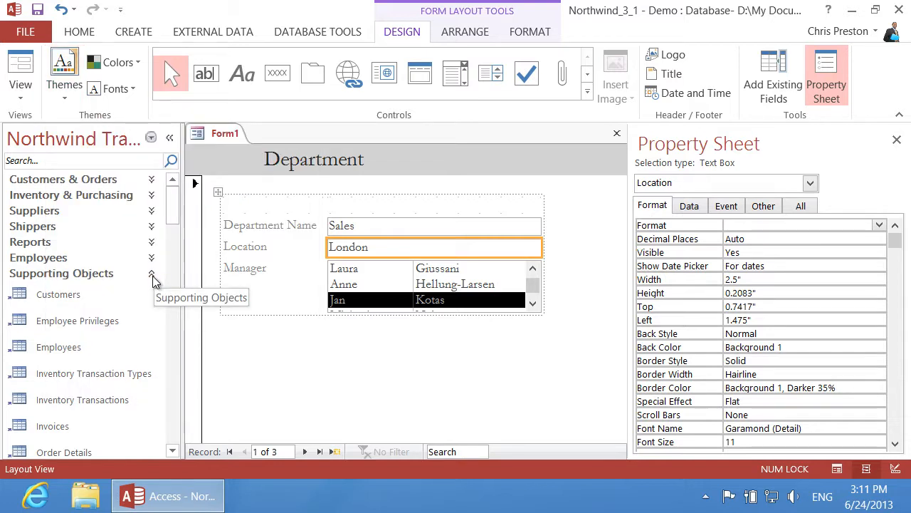
click(23, 95)
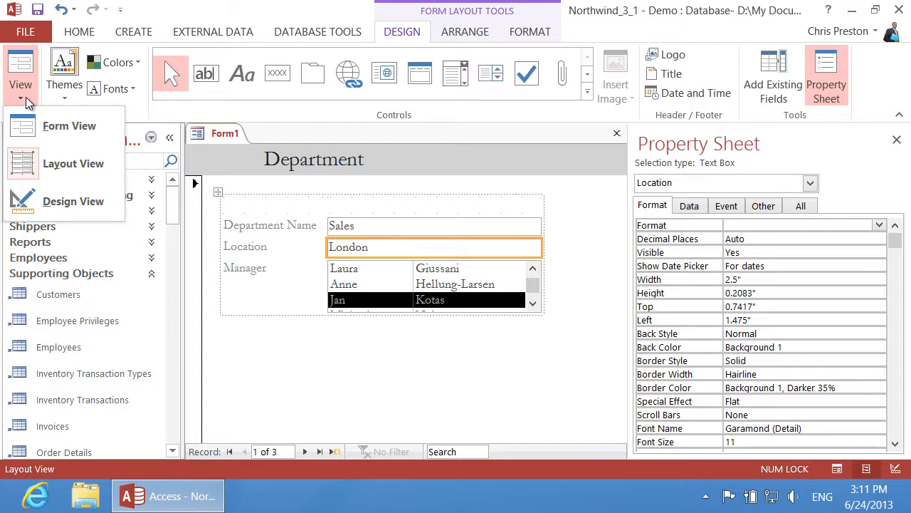
Switch Form1 to Design View and accept the tab order Department Name, Location, lstManager
click(66, 201)
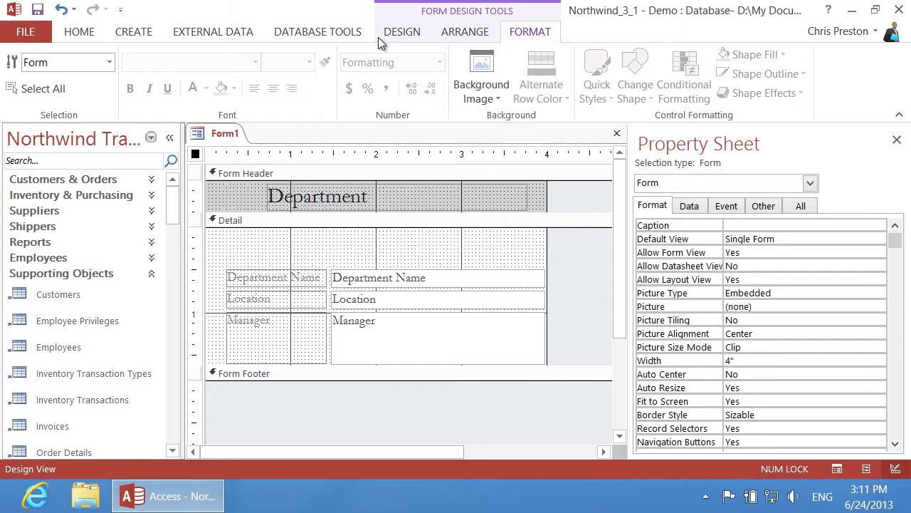
click(403, 34)
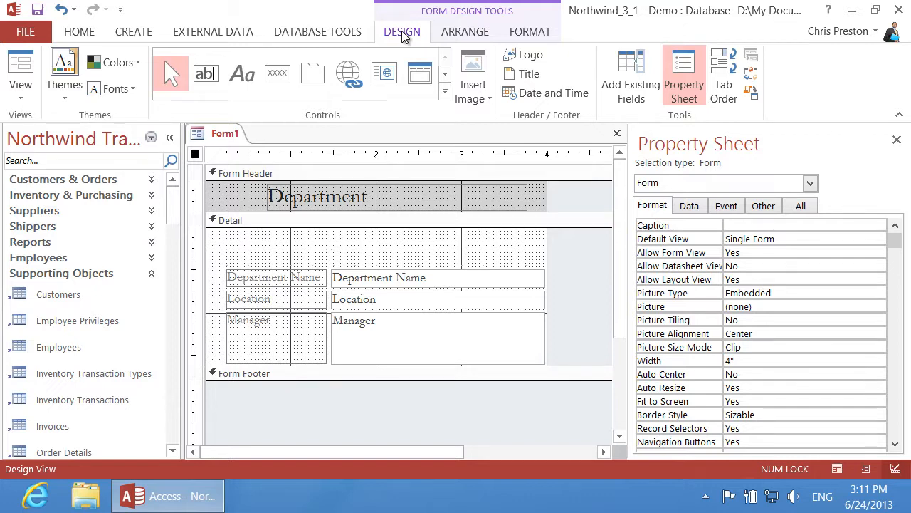
click(732, 85)
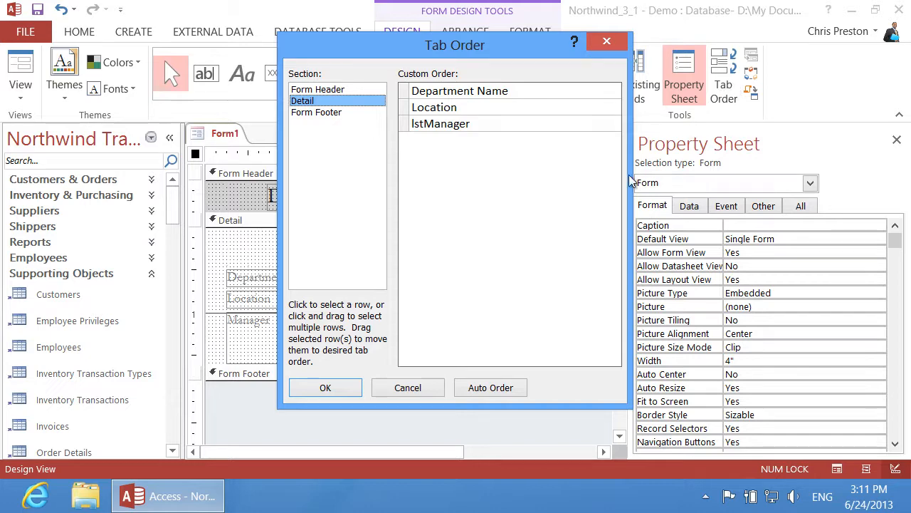
click(346, 387)
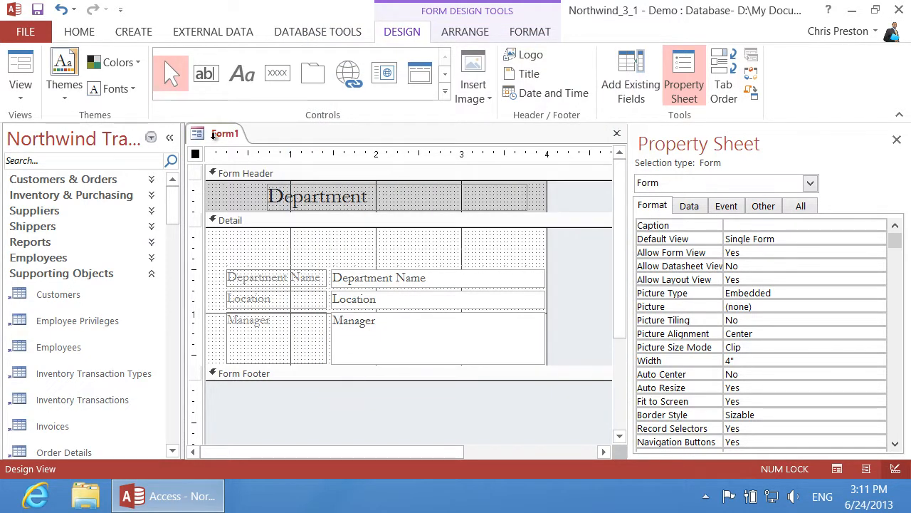
Switch Form1 to Form View and start saving it under the name 'Departments Form'
click(30, 99)
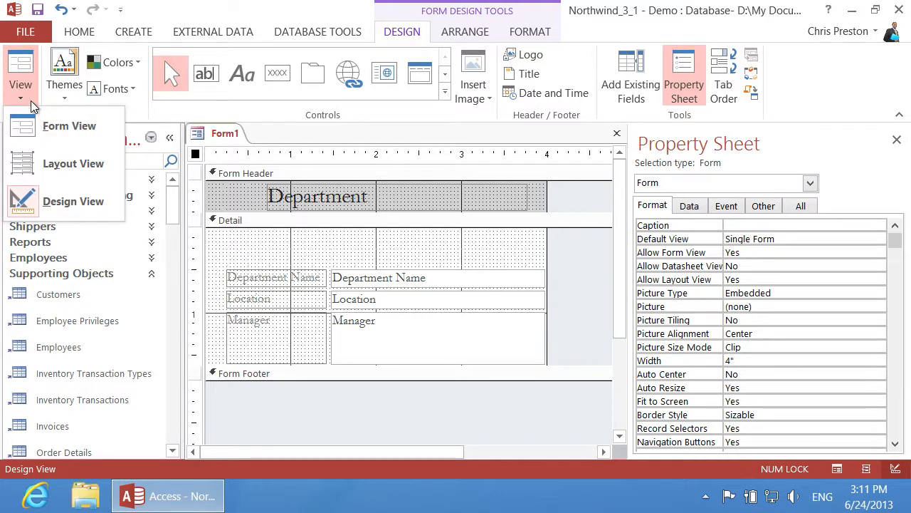
click(60, 128)
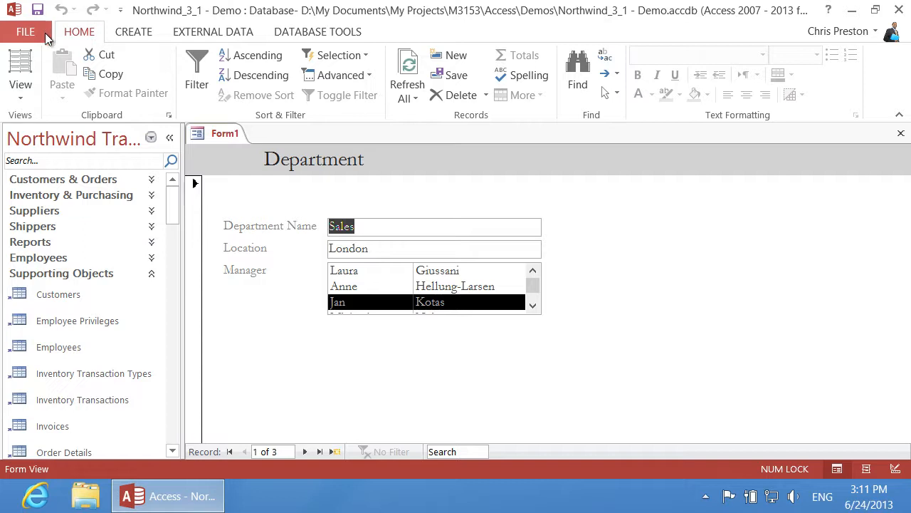
click(37, 9)
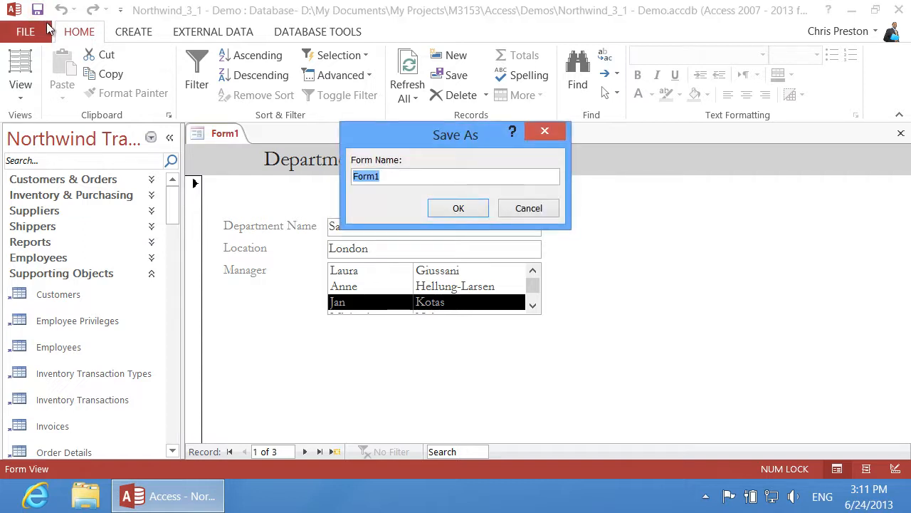
text(Departments )
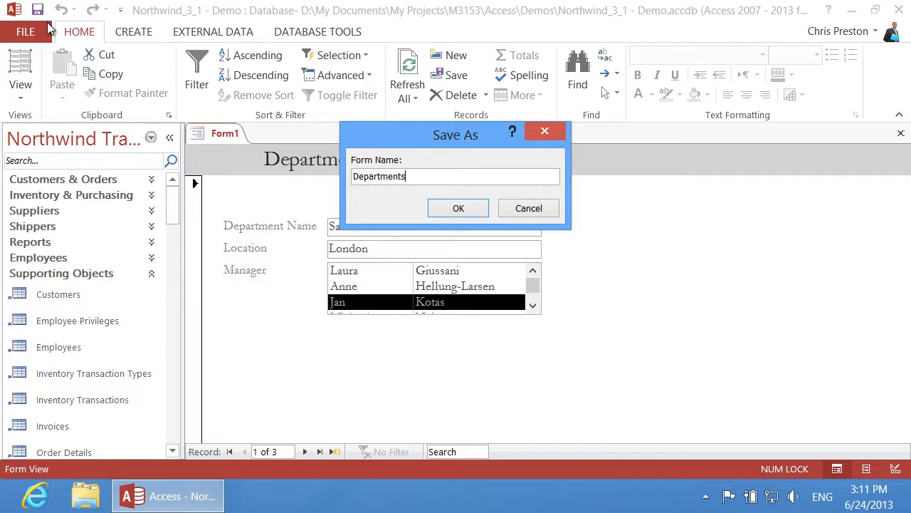
text(Form)
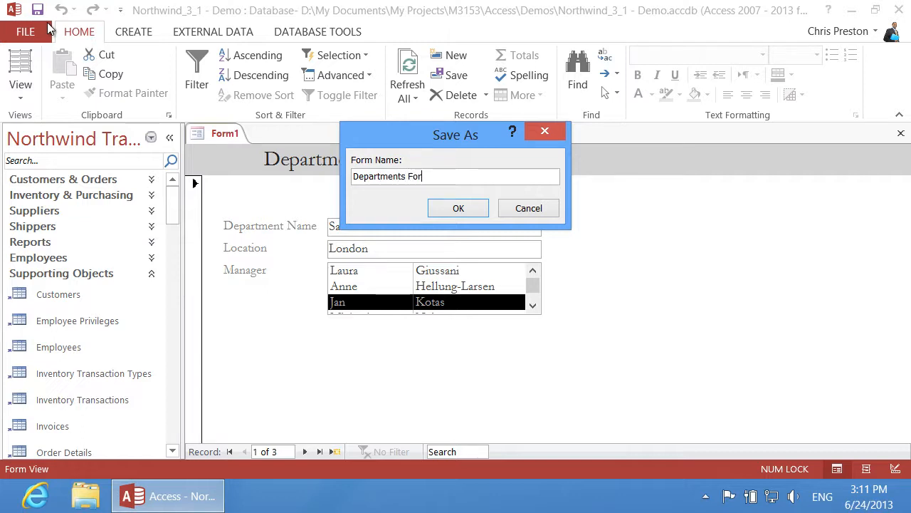